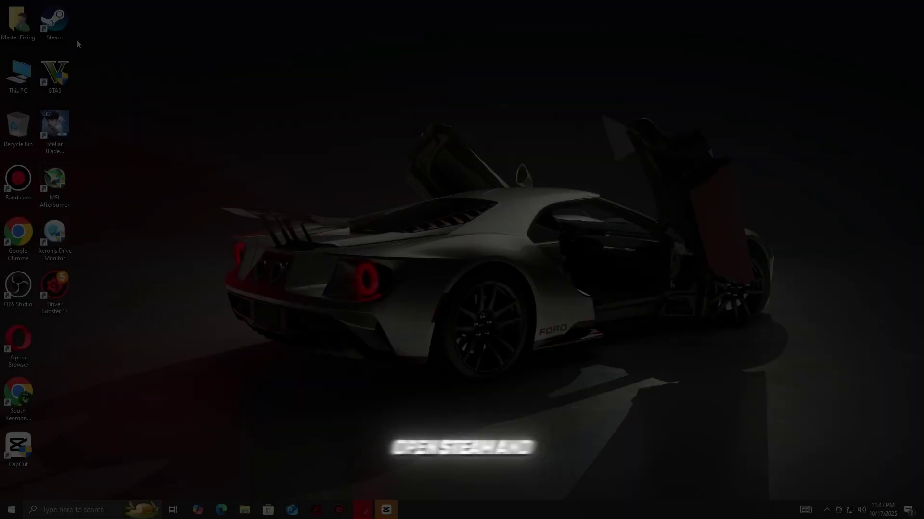
Step: Launch Steam and open the Stellar Blade Demo's Properties from the Library
double_click(62, 27)
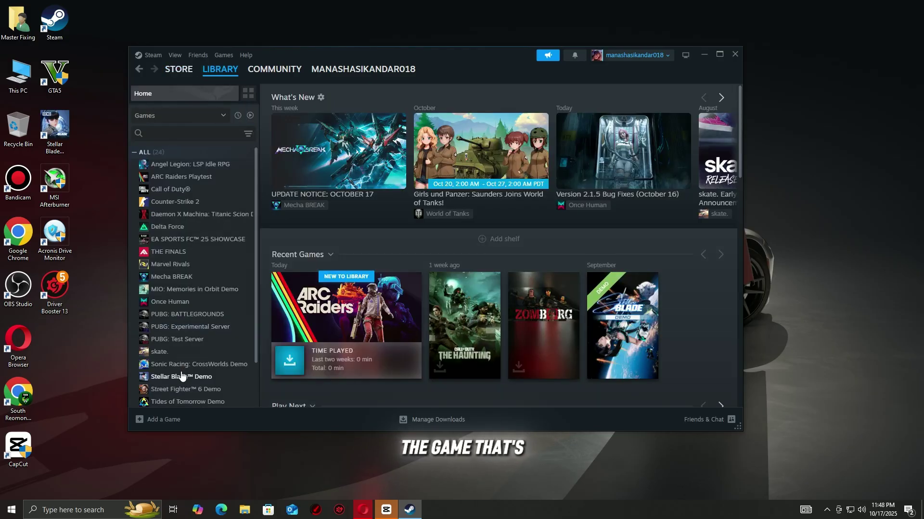
right_click(181, 376)
left_click(213, 362)
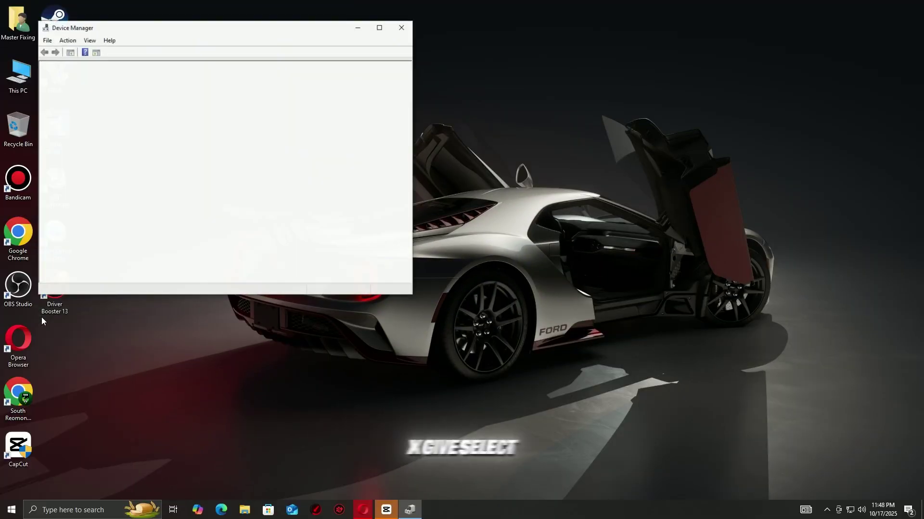
Step: Begin the Update driver wizard for the Radeon RX 470 Series under Display adapters
double_click(88, 101)
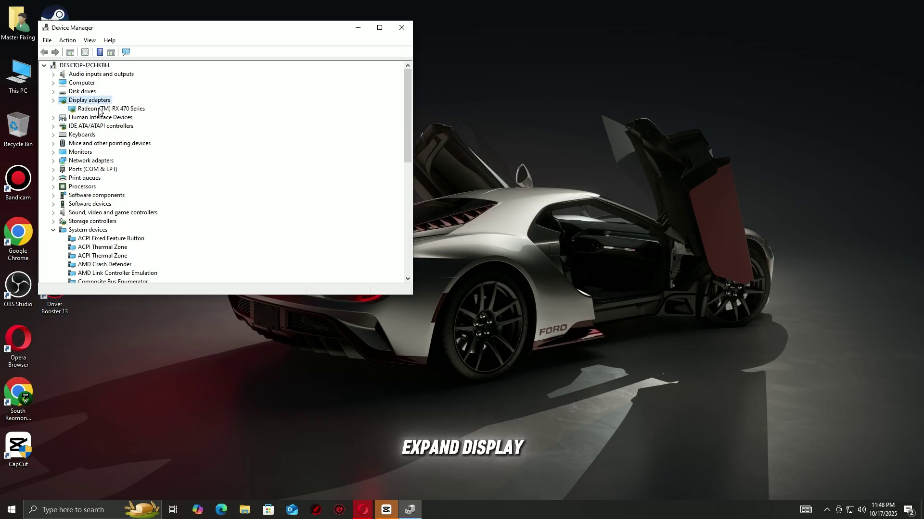
right_click(133, 109)
left_click(138, 113)
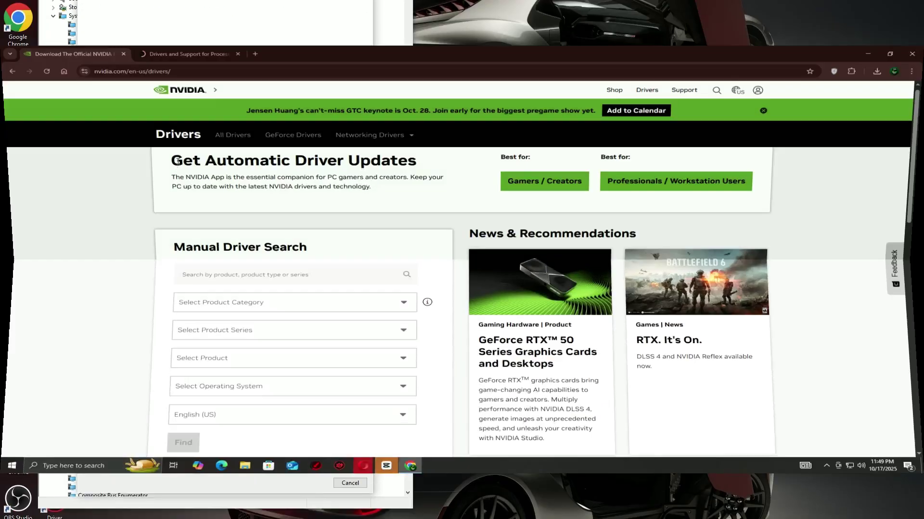
Step: Highlight the Get Automatic Driver Updates heading, then the Manual Driver Search heading
left_click_drag(168, 137, 417, 140)
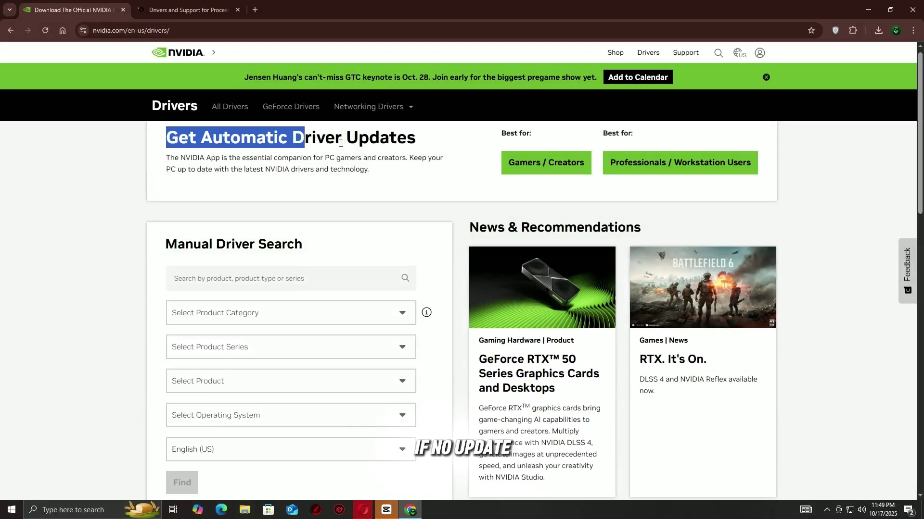
left_click(325, 241)
left_click_drag(304, 244, 152, 241)
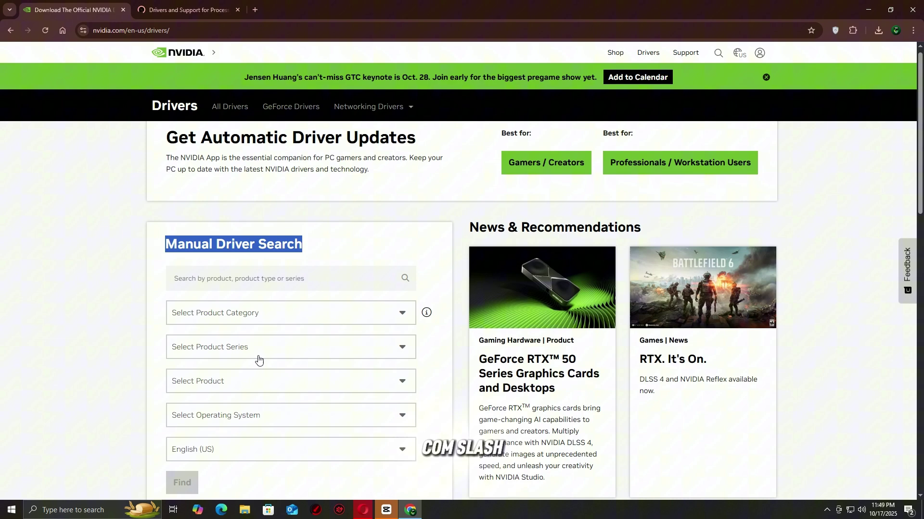
Step: Switch to the AMD drivers tab and highlight the Windows 10/11 Drivers download
key("ctrl+Tab")
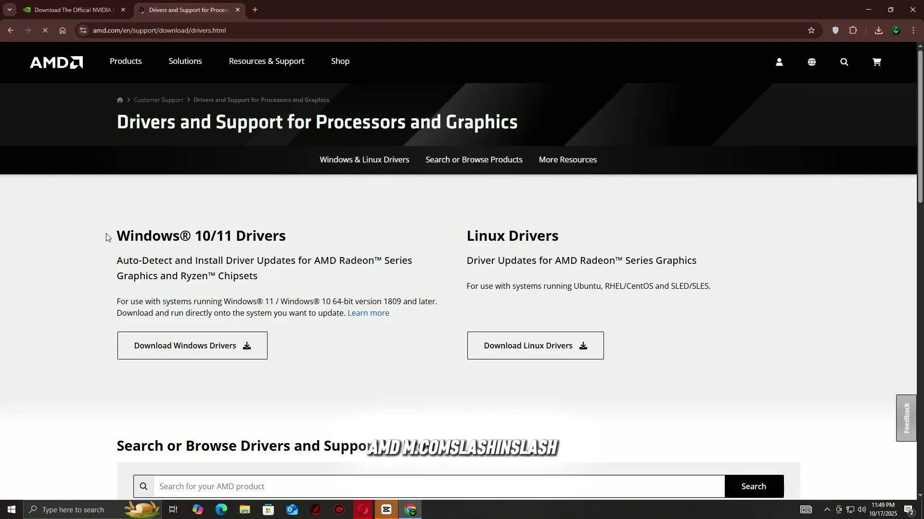
mouse_move(107, 237)
left_mouse_down()
mouse_move(250, 263)
mouse_move(262, 283)
left_mouse_up()
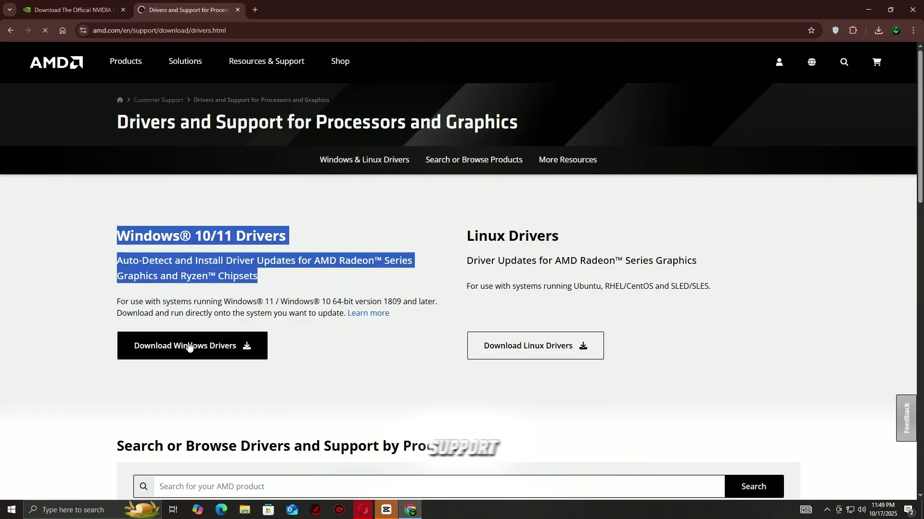